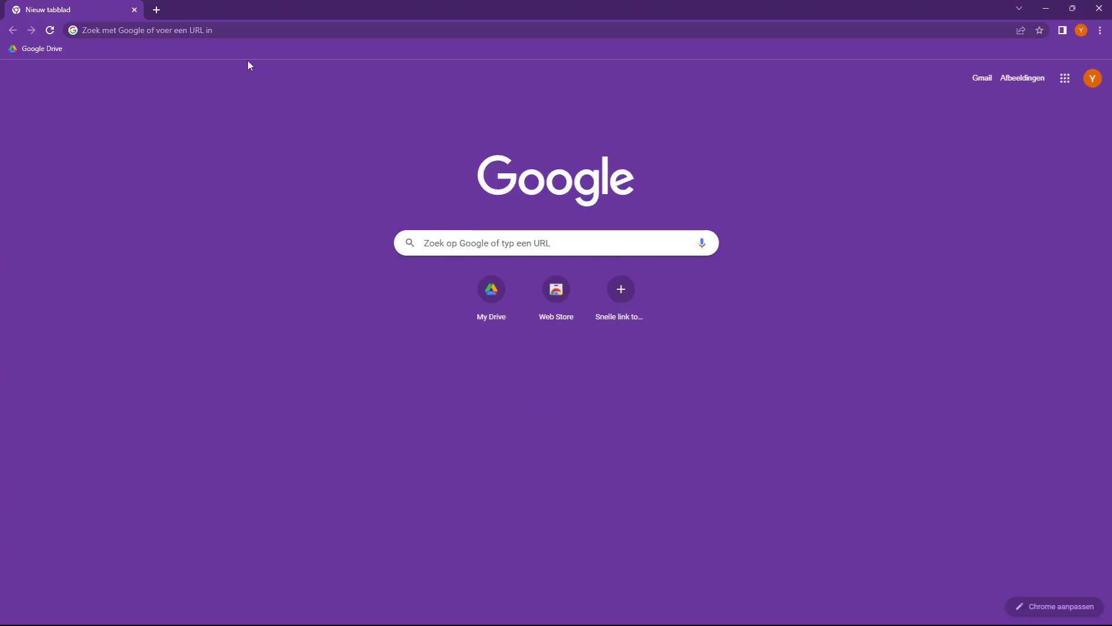
# Search Google for 'monkey mod manager' and open the DeadlyKitten/MonkeModManager GitHub repository
pyautogui.click(281, 24)
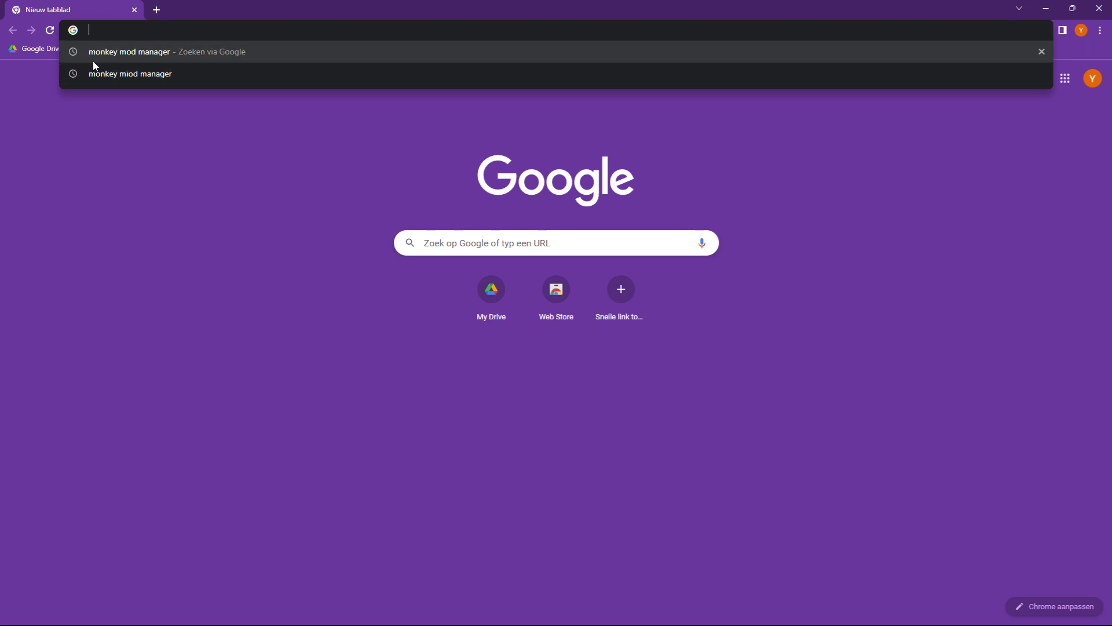
pyautogui.click(119, 52)
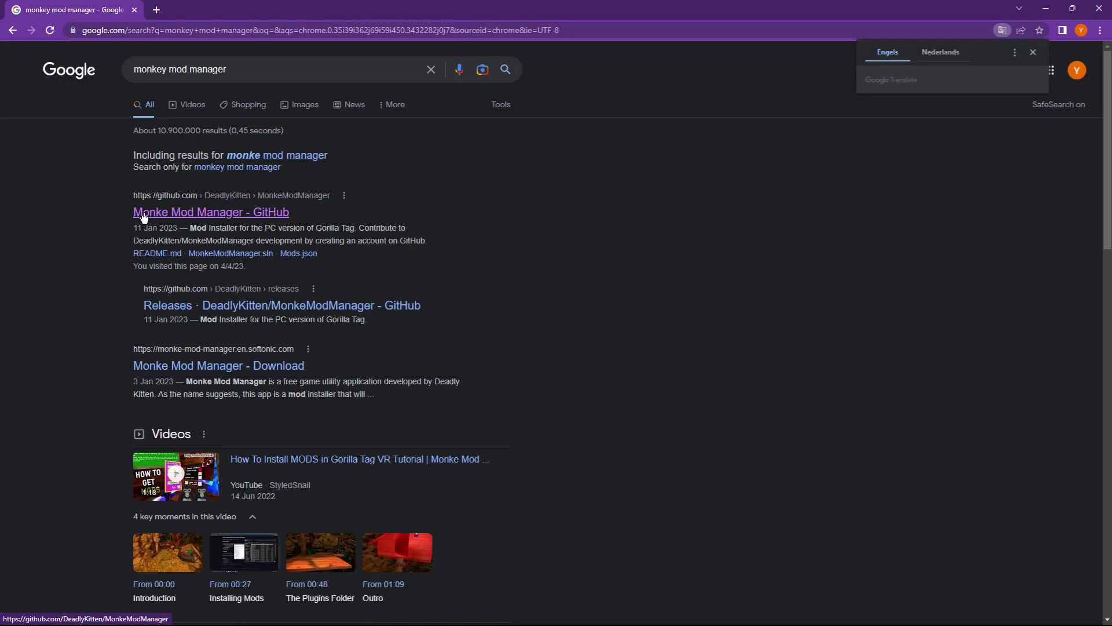
pyautogui.click(211, 213)
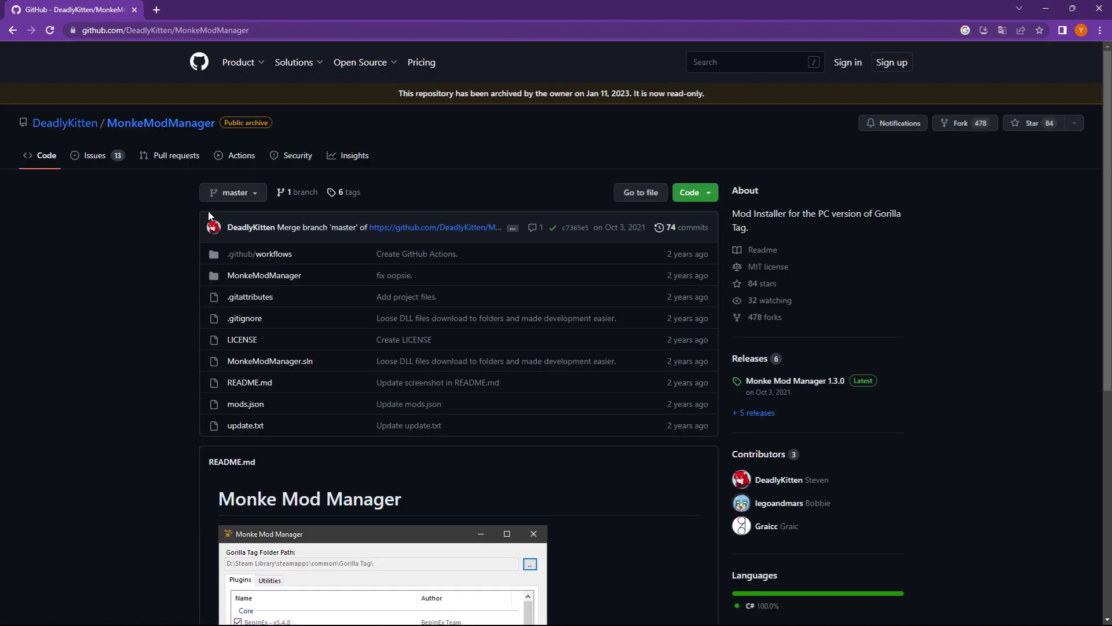
# Download MonkeModManager.exe from the assets of the Monke Mod Manager 1.3.0 release
pyautogui.click(762, 388)
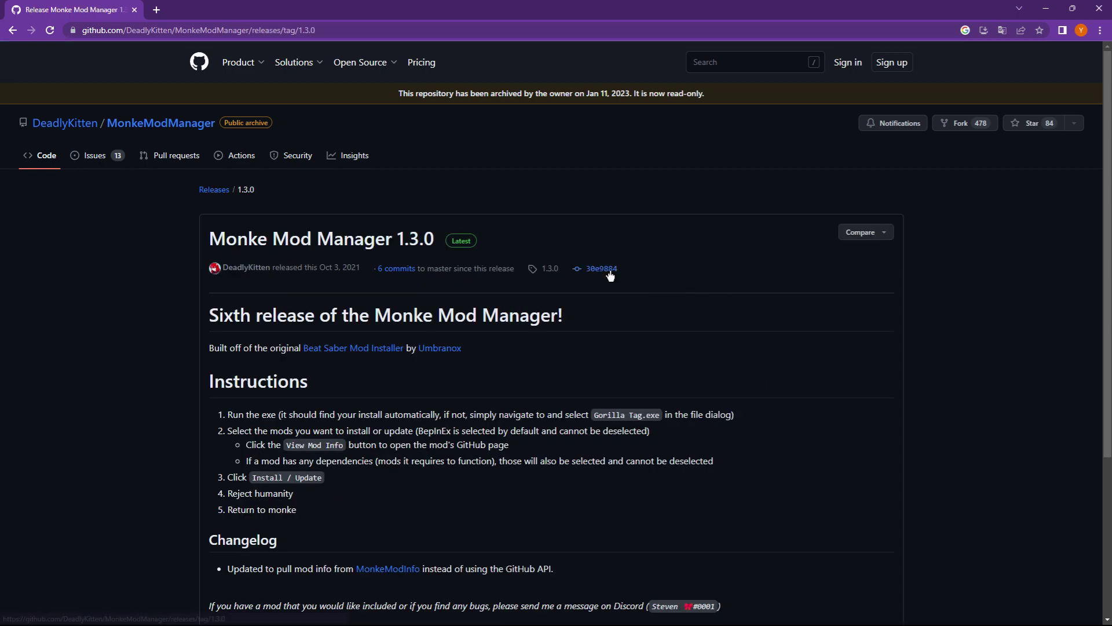
pyautogui.scroll(-4, 387, 376)
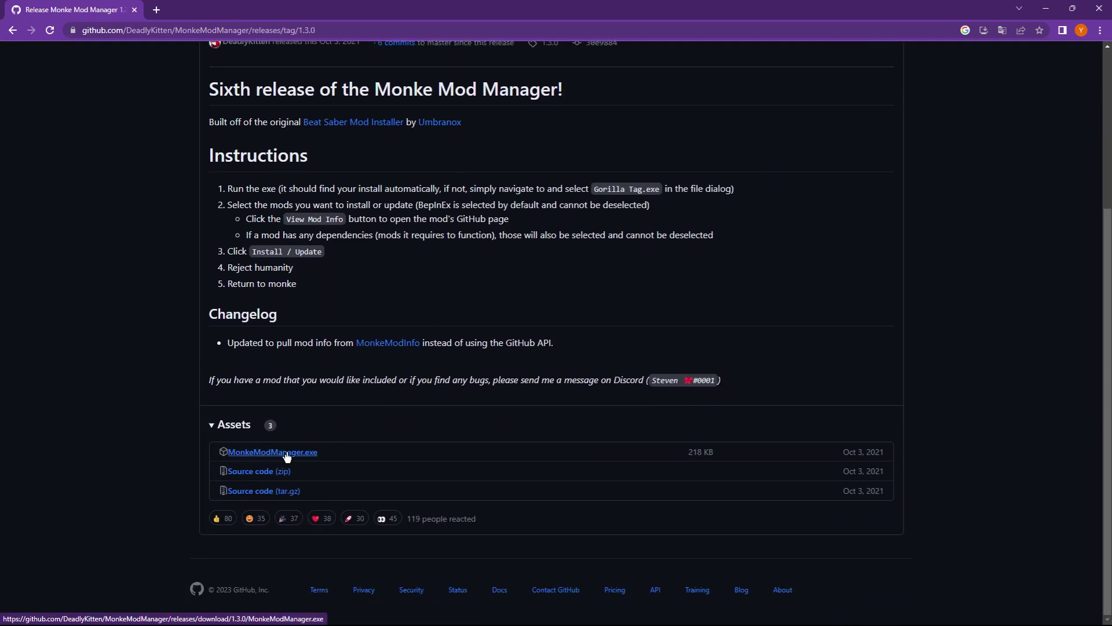
pyautogui.click(287, 455)
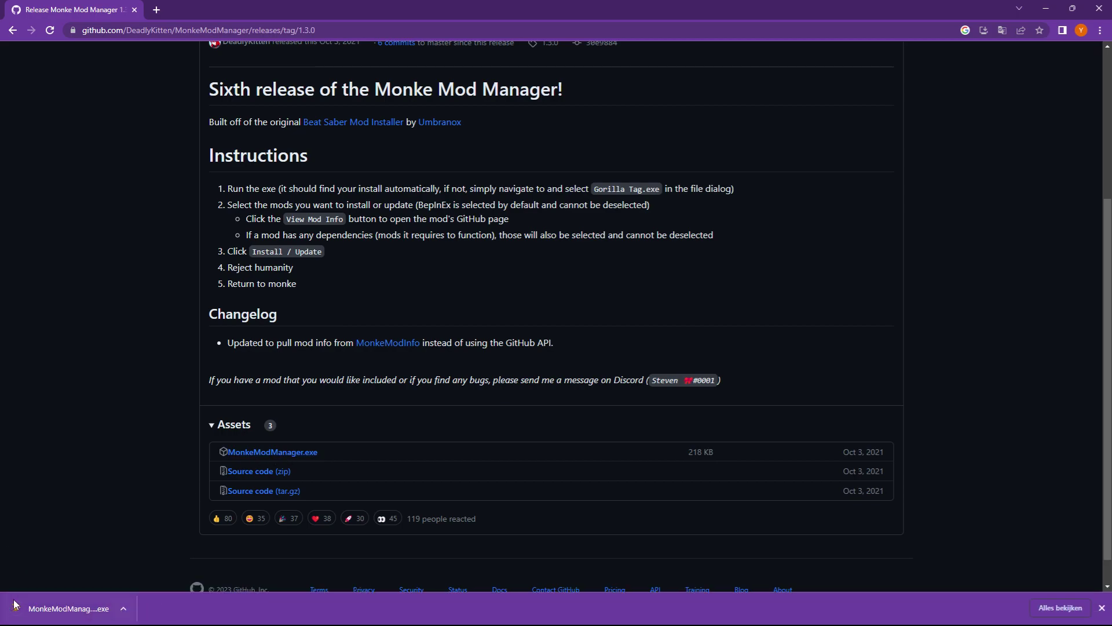
pyautogui.scroll(4, 622, 407)
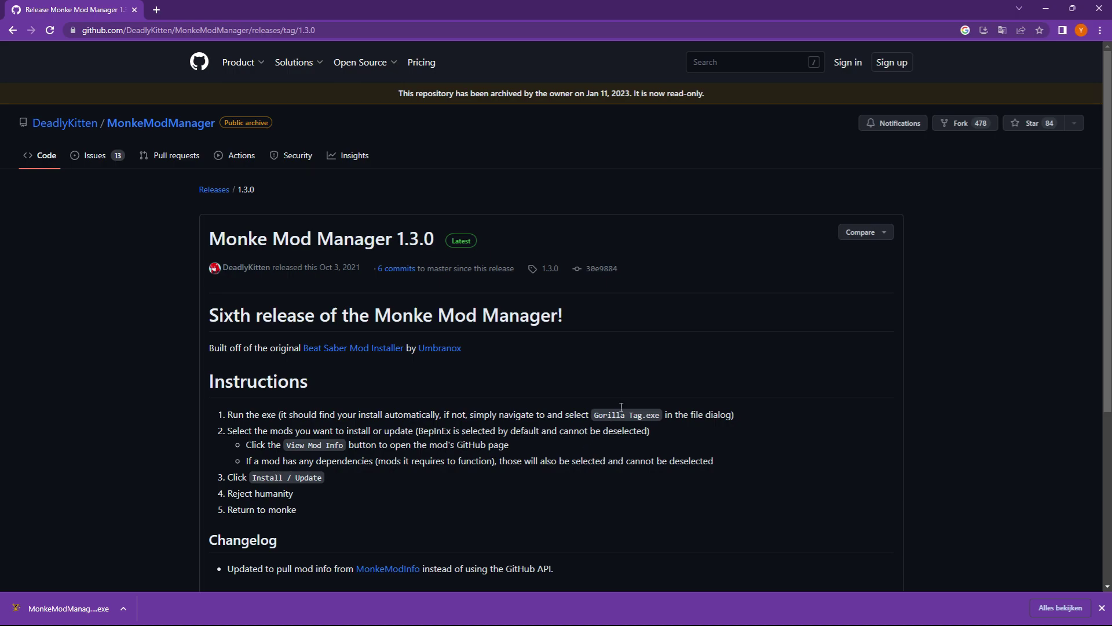
pyautogui.click(1101, 32)
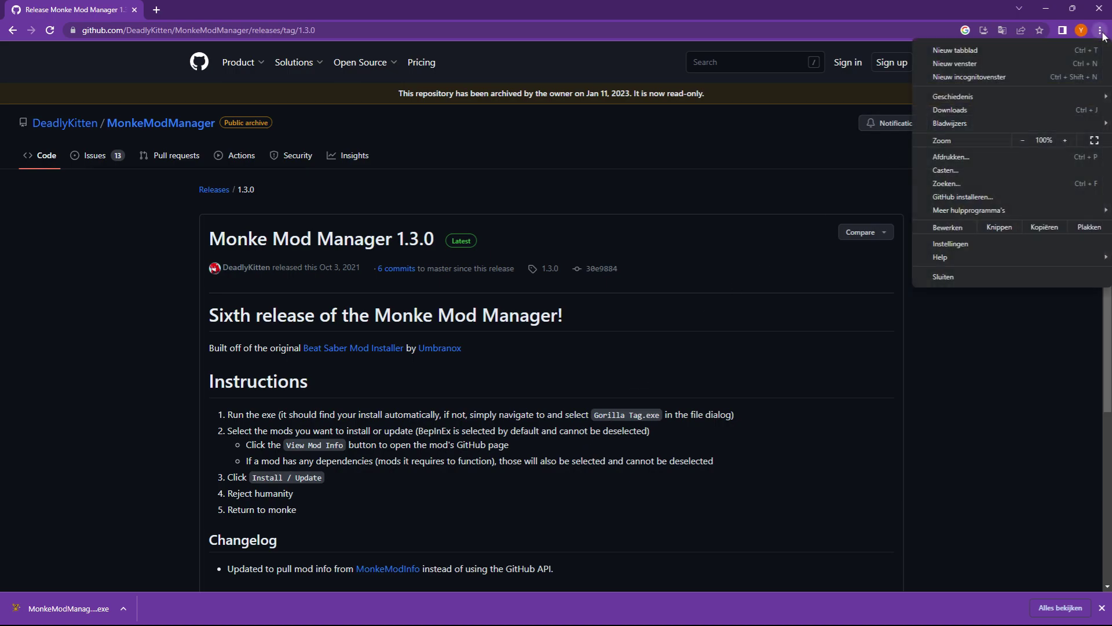
# From Chrome's Downloads page, launch the downloaded MonkeModManager.exe
pyautogui.click(996, 110)
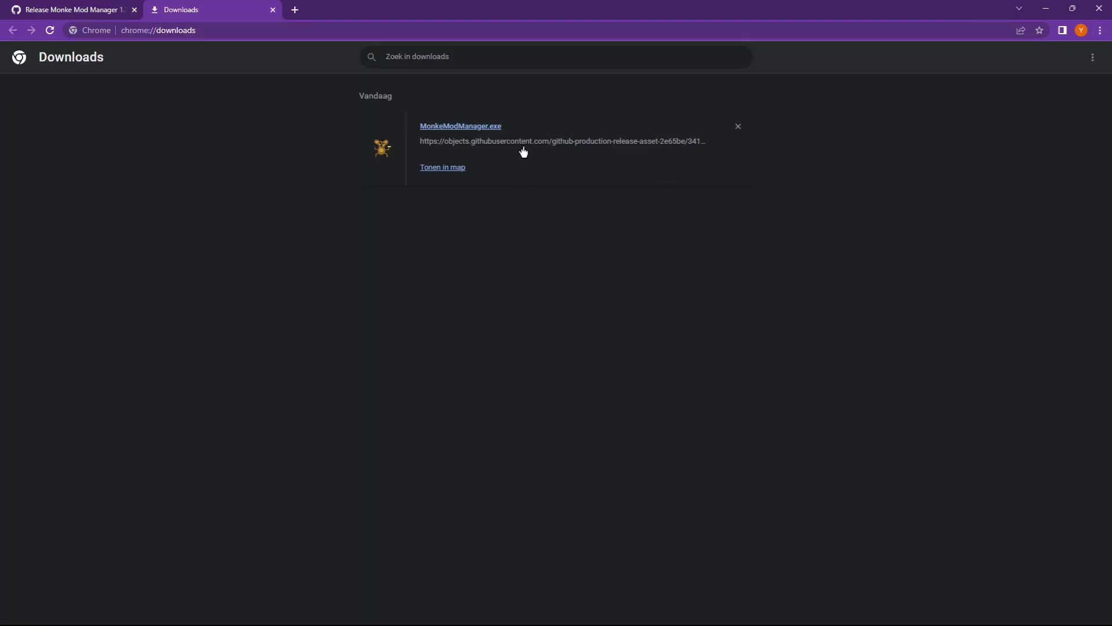
pyautogui.click(452, 170)
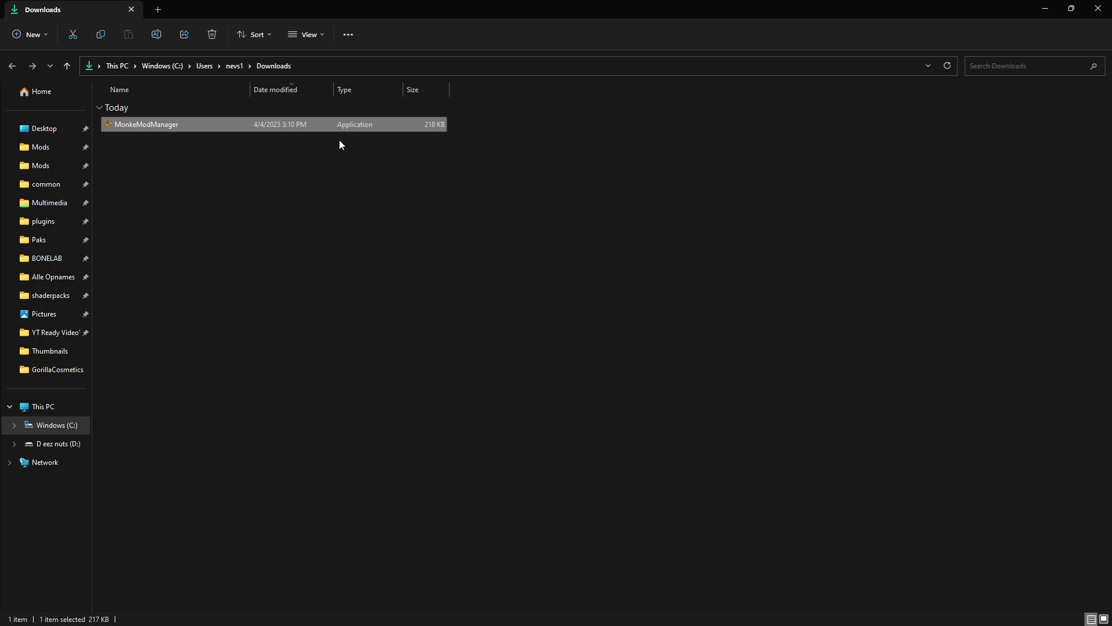
pyautogui.click(252, 183)
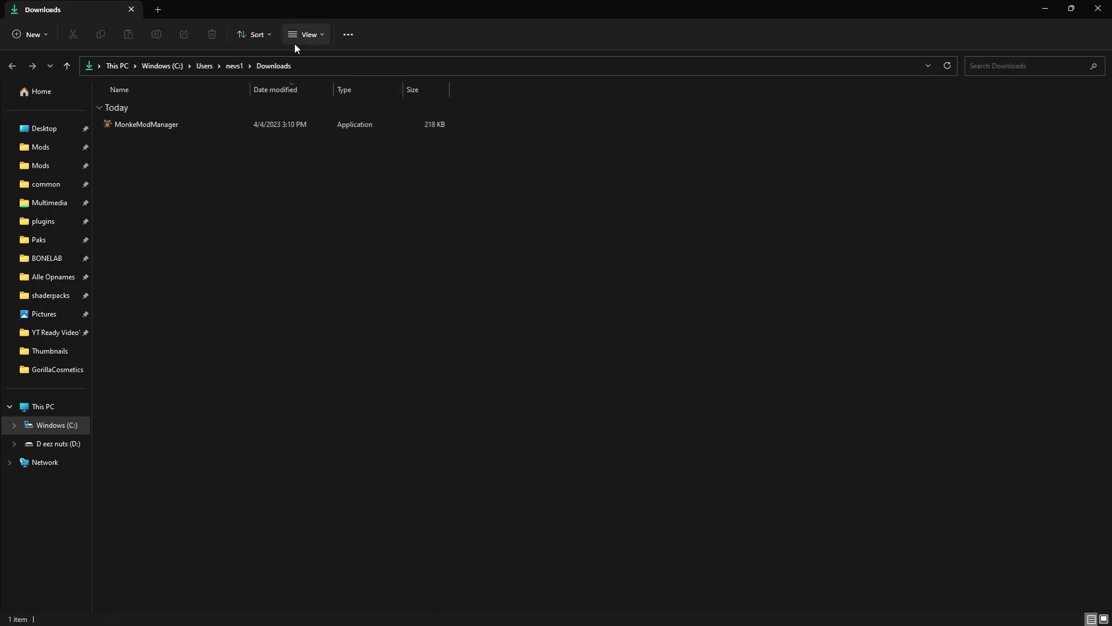
pyautogui.click(1098, 9)
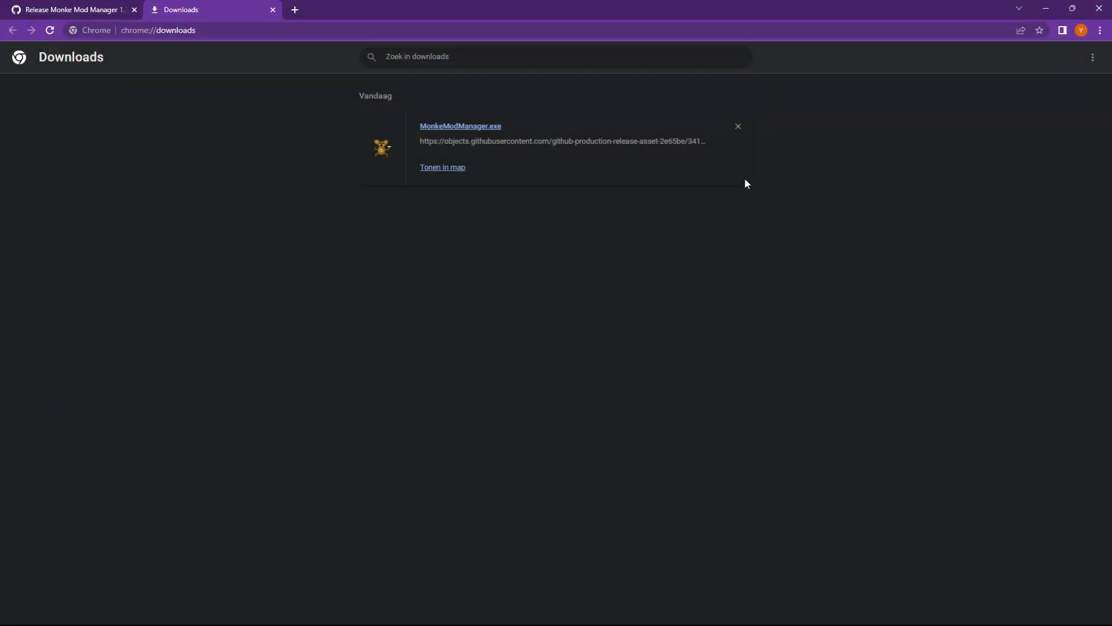
pyautogui.click(1092, 56)
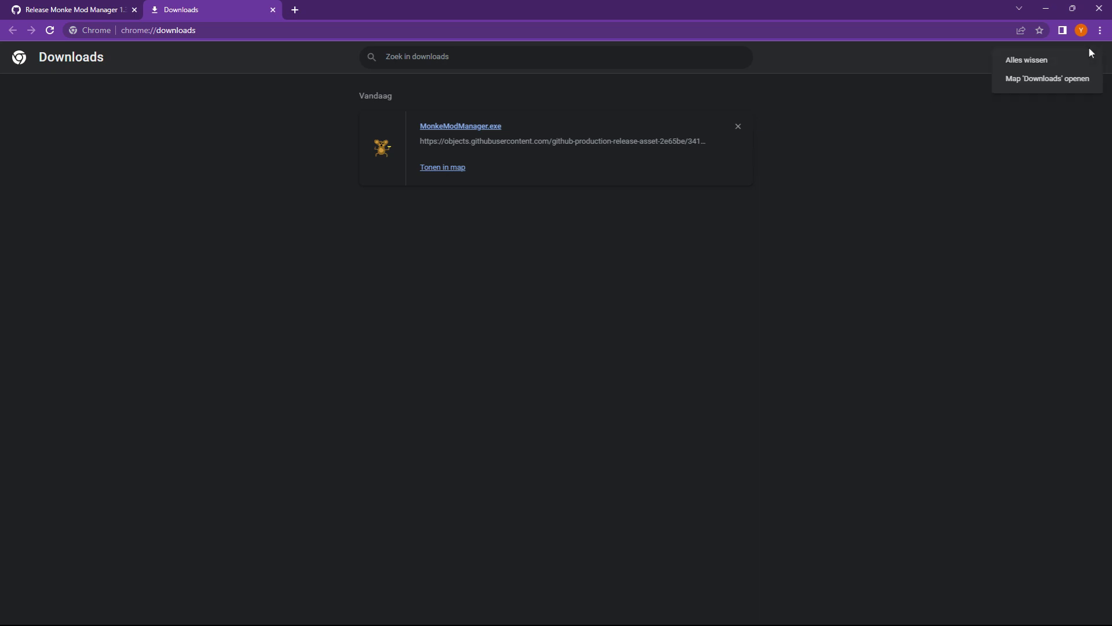
pyautogui.click(1036, 87)
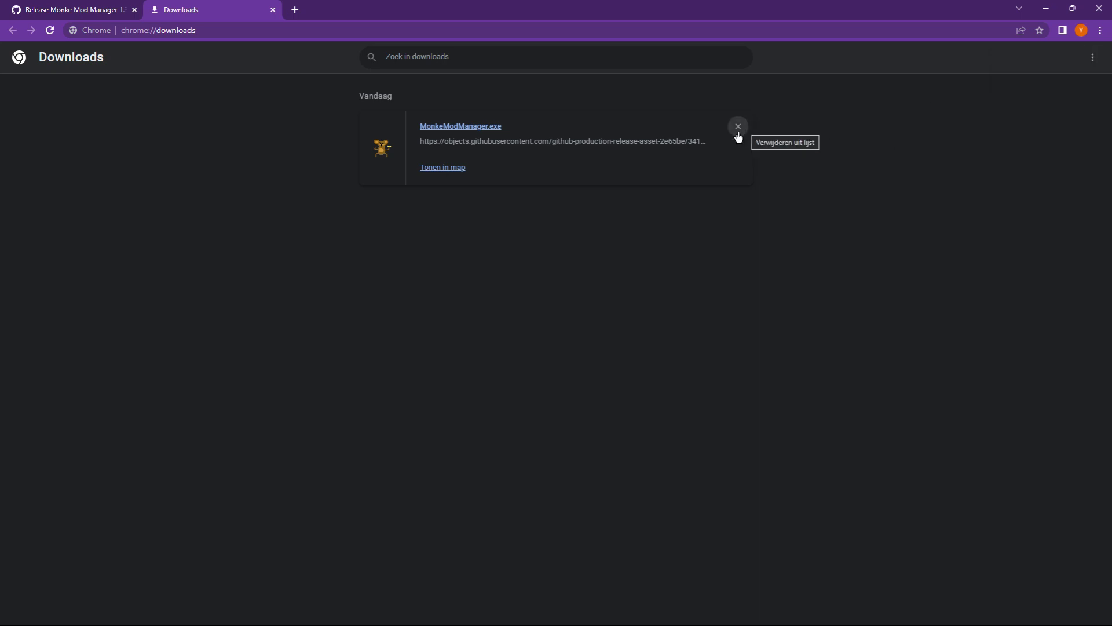
pyautogui.click(495, 127)
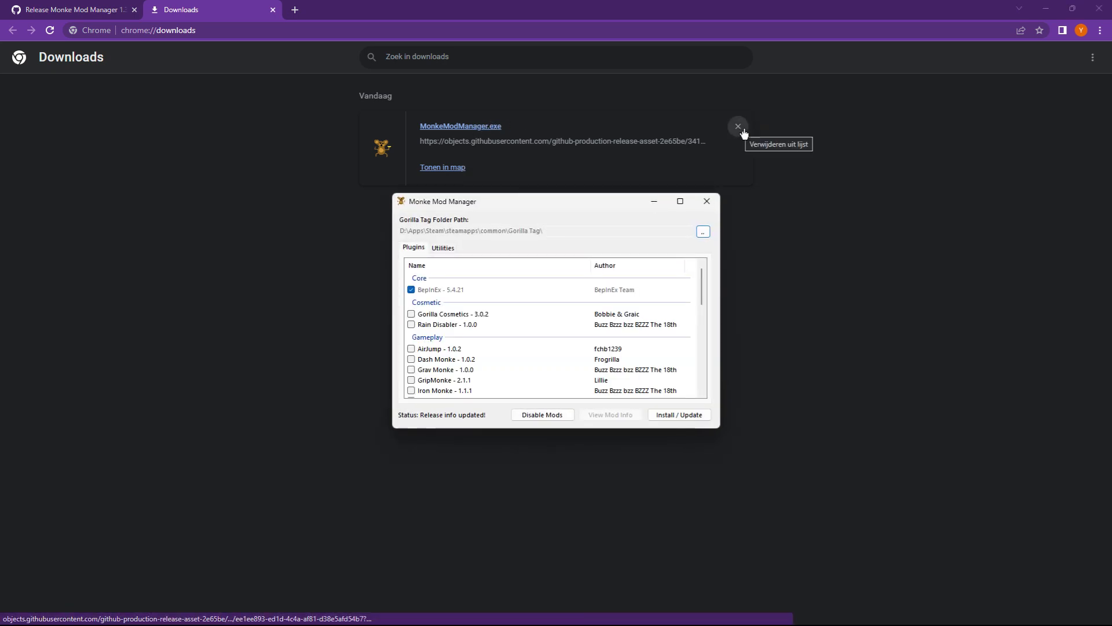
# Remove the download entry, close Chrome, and browse for the Gorilla Tag Folder Path
pyautogui.click(738, 127)
pyautogui.click(137, 13)
pyautogui.click(135, 10)
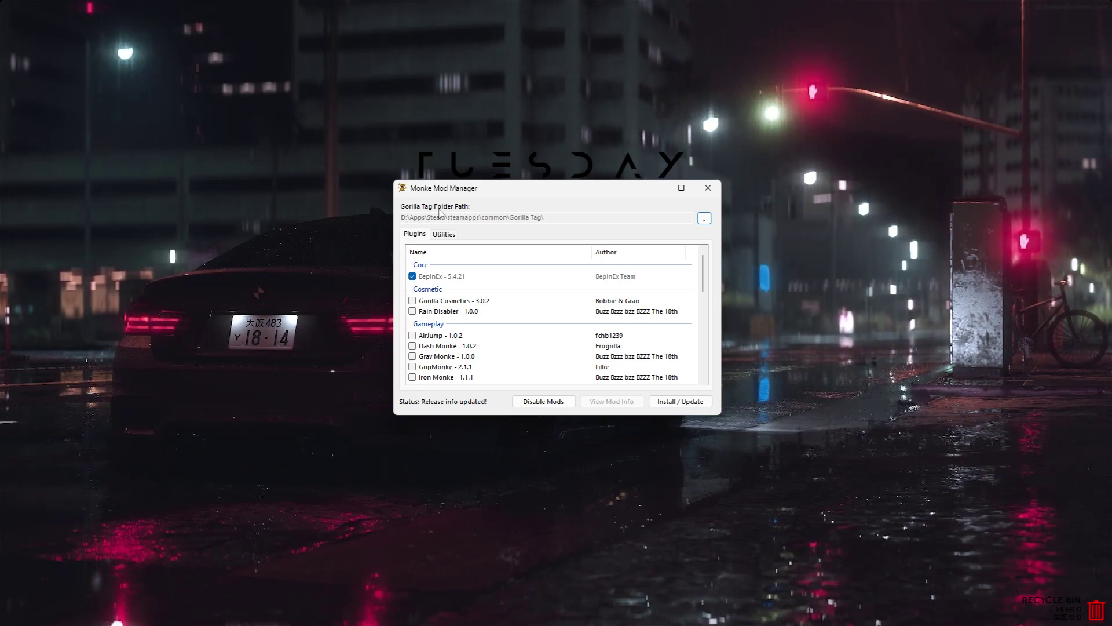
pyautogui.click(704, 219)
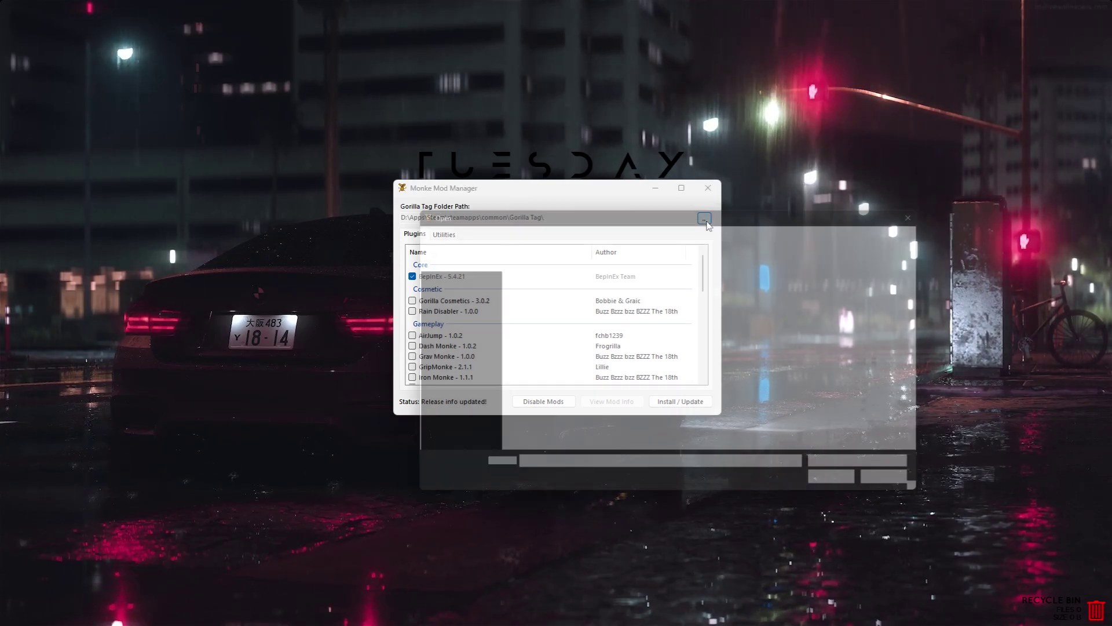
# In the Open dialog, navigate to D:\Apps\Steam\steamapps
pyautogui.moveTo(614, 208); pyautogui.dragTo(596, 172)
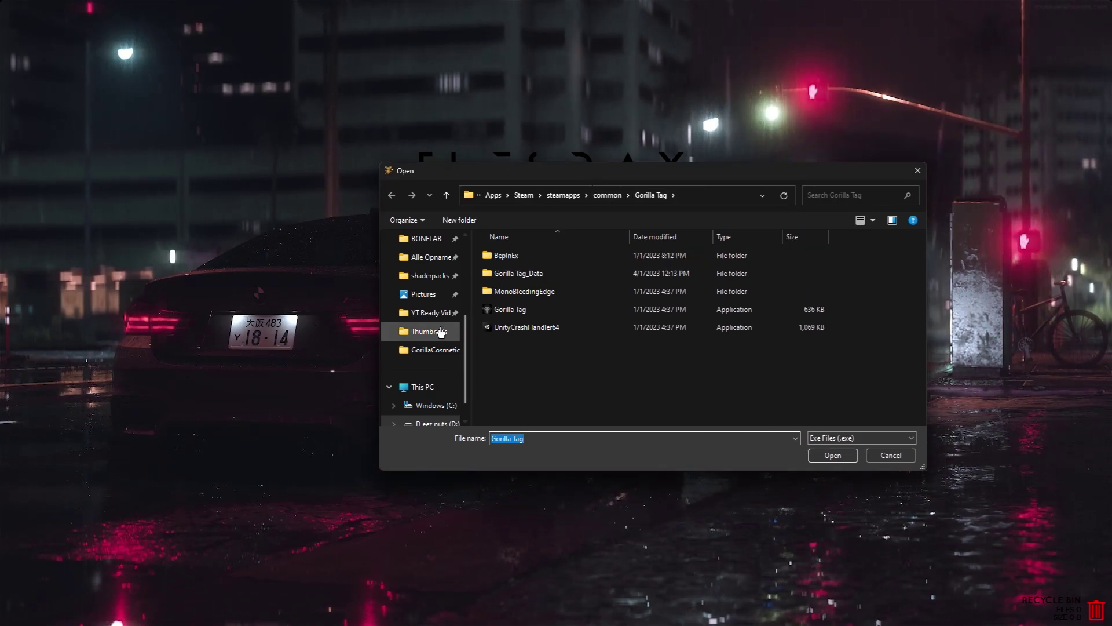
pyautogui.scroll(-5, 422, 316)
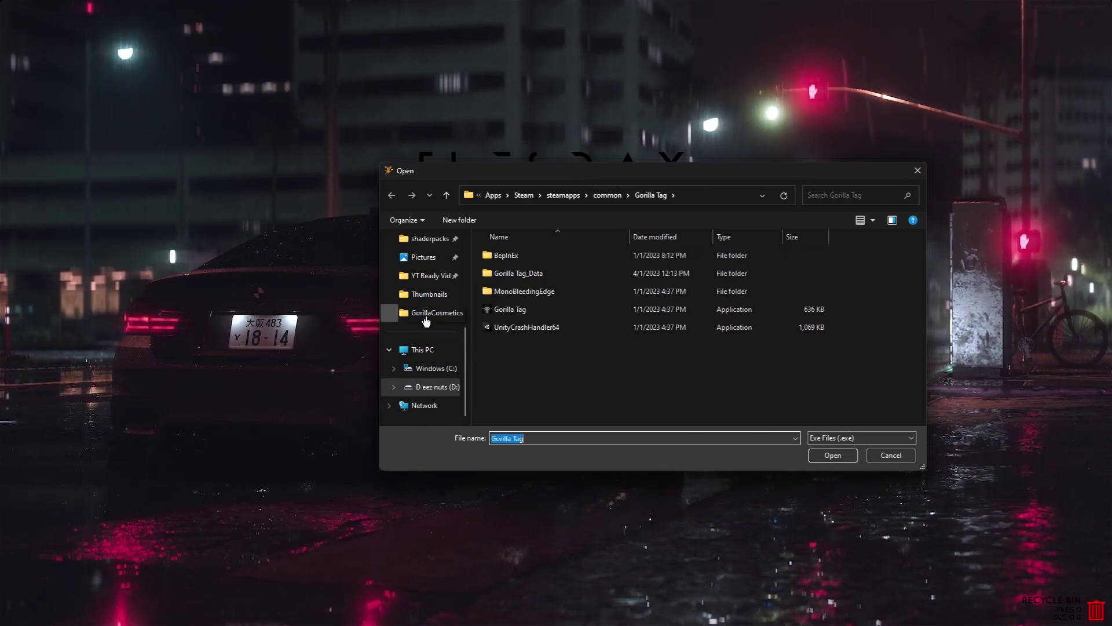
pyautogui.click(440, 384)
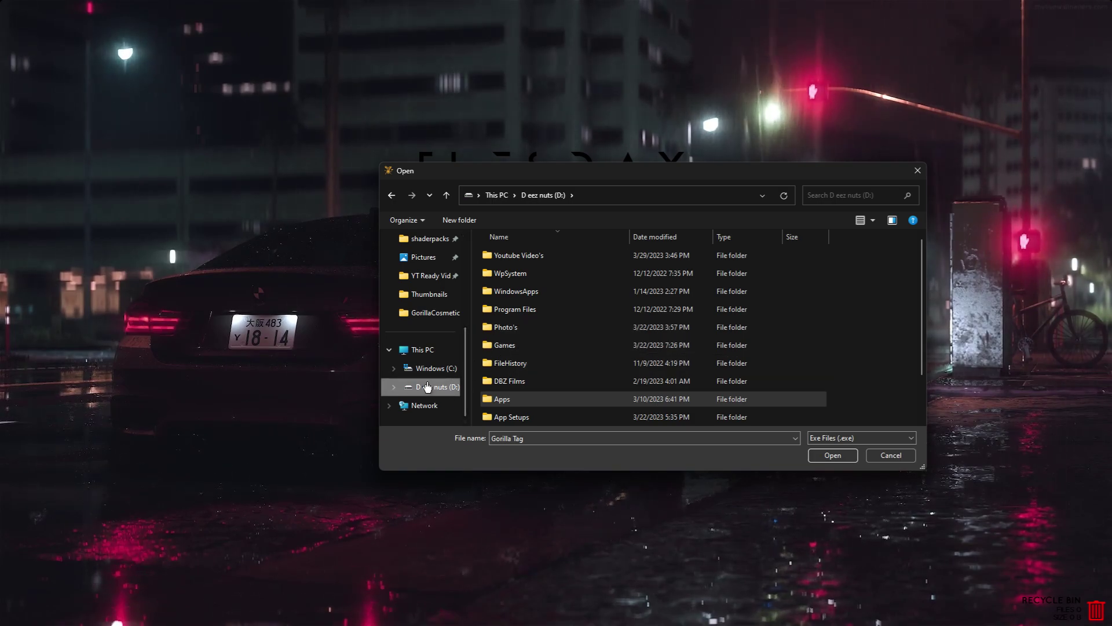
pyautogui.doubleClick(555, 399)
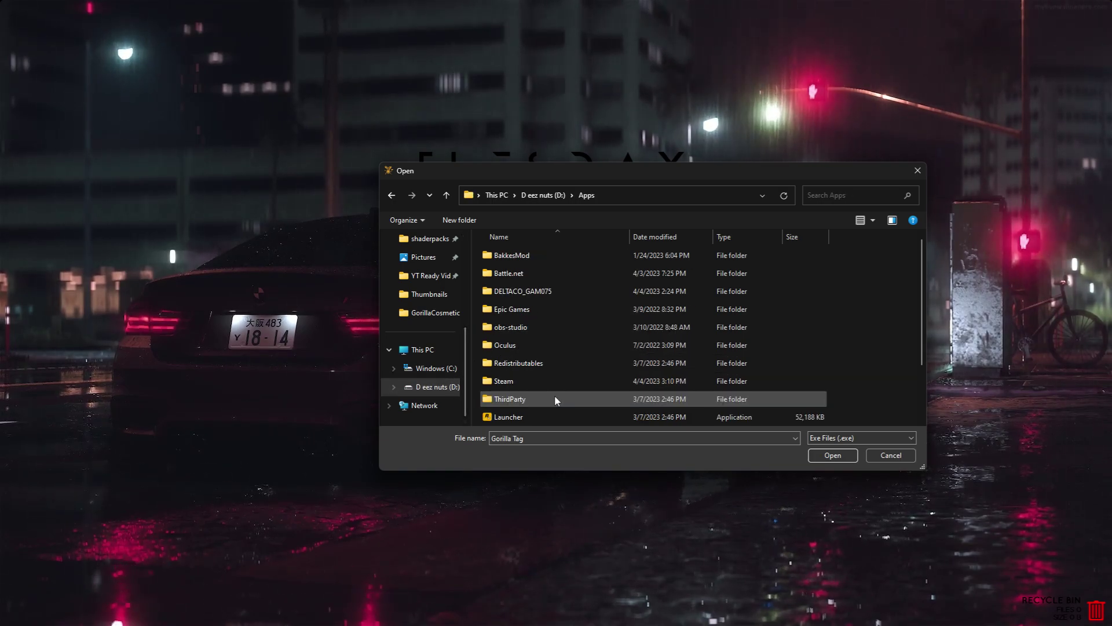
pyautogui.doubleClick(545, 380)
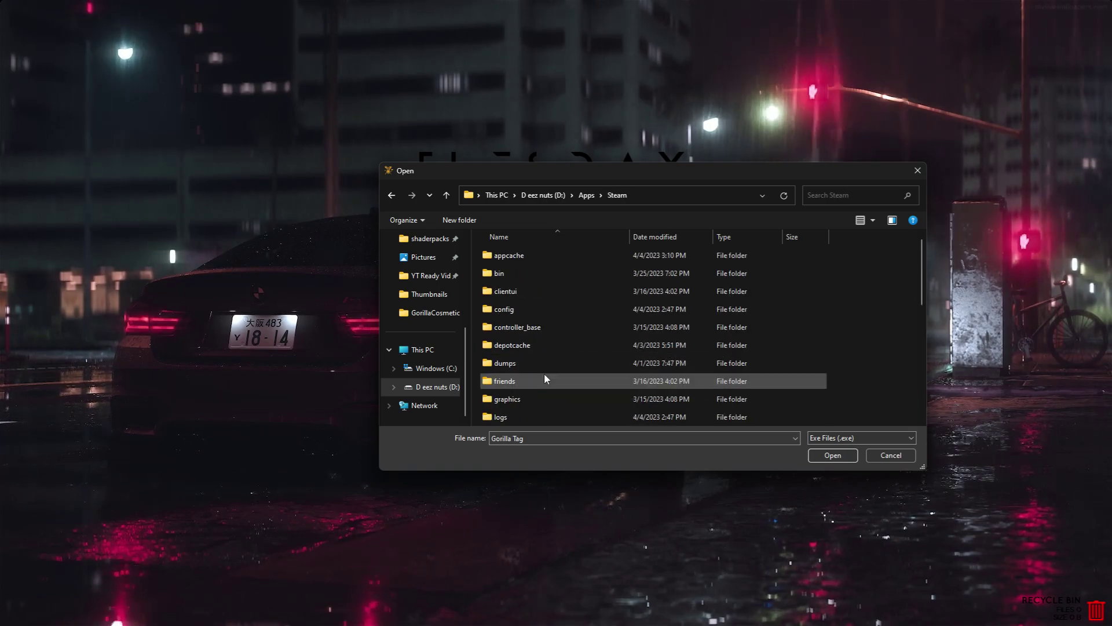
pyautogui.scroll(-3, 542, 389)
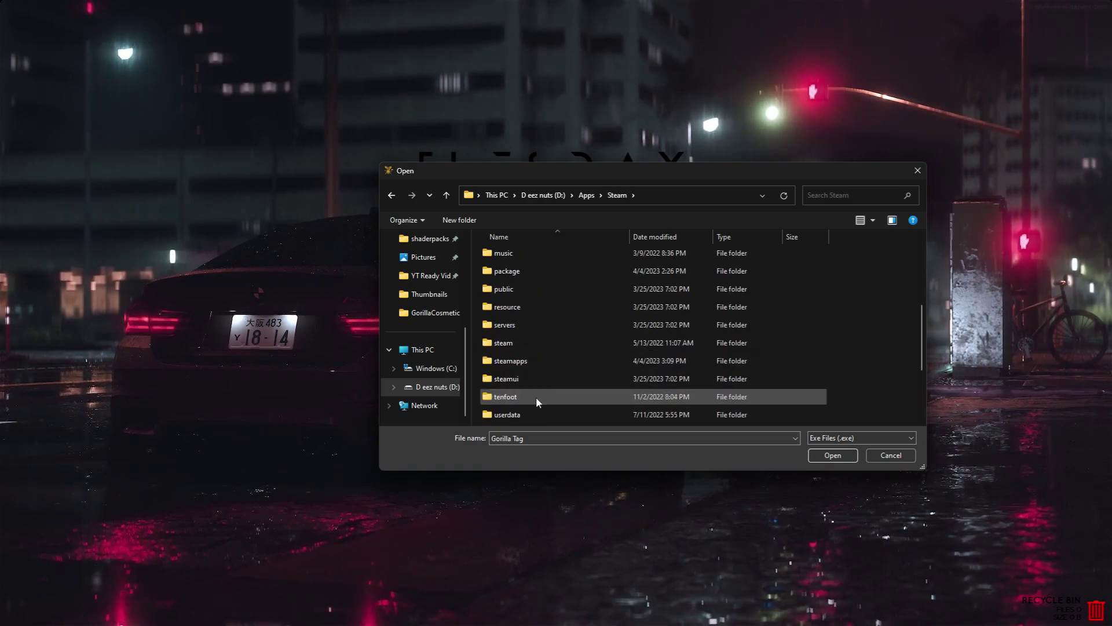
pyautogui.doubleClick(536, 359)
# Open common\Gorilla Tag and choose Gorilla Tag.exe as the game
pyautogui.doubleClick(517, 257)
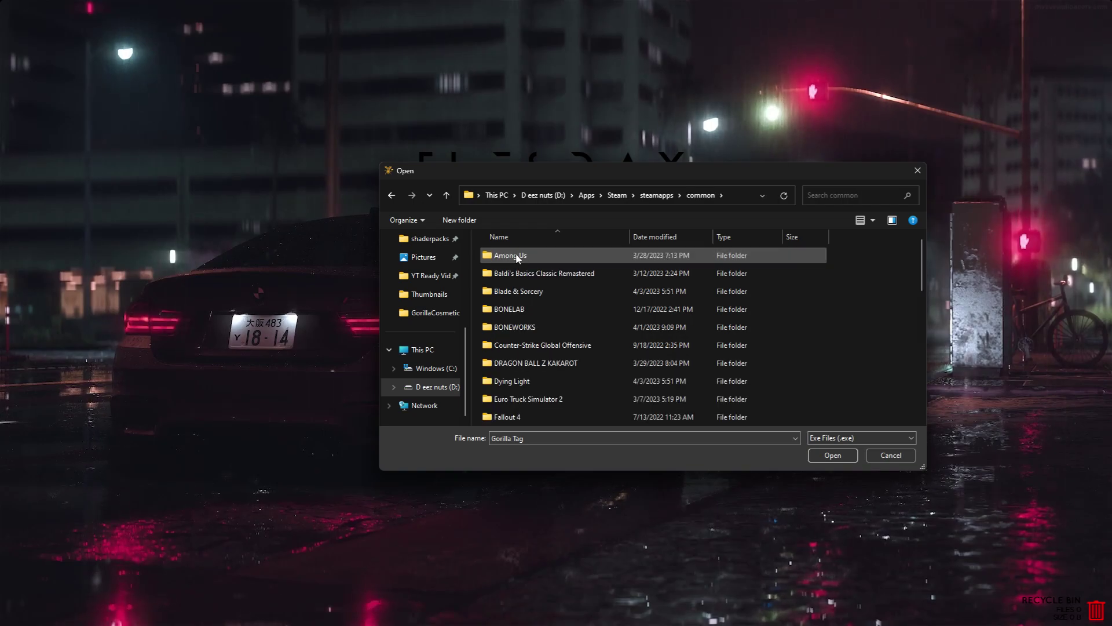
pyautogui.scroll(-2, 545, 328)
pyautogui.scroll(-2, 541, 329)
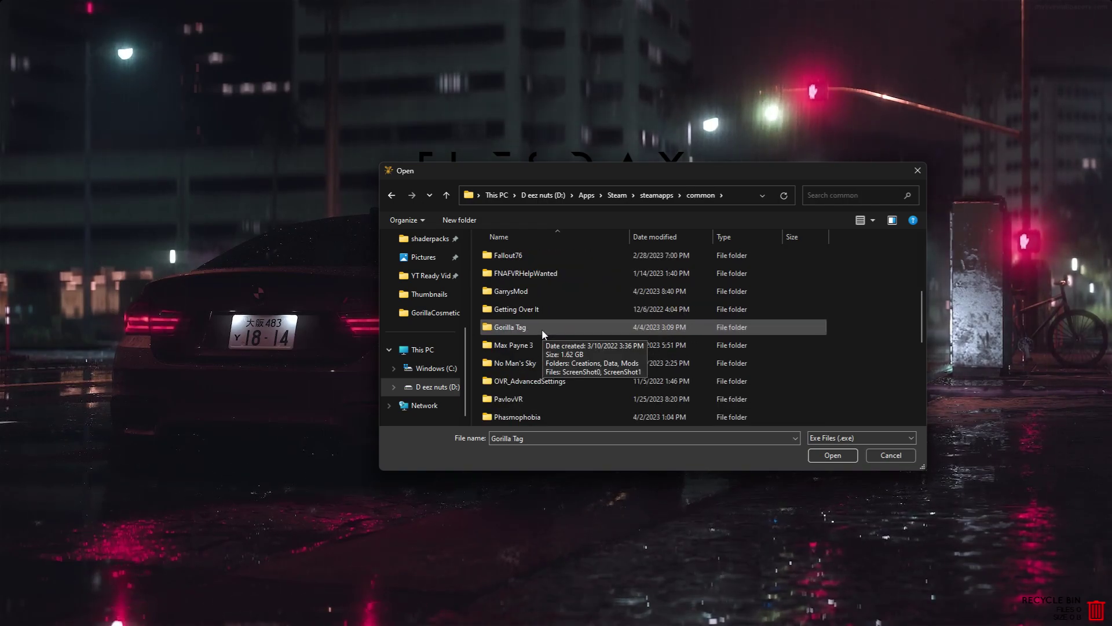
pyautogui.doubleClick(541, 328)
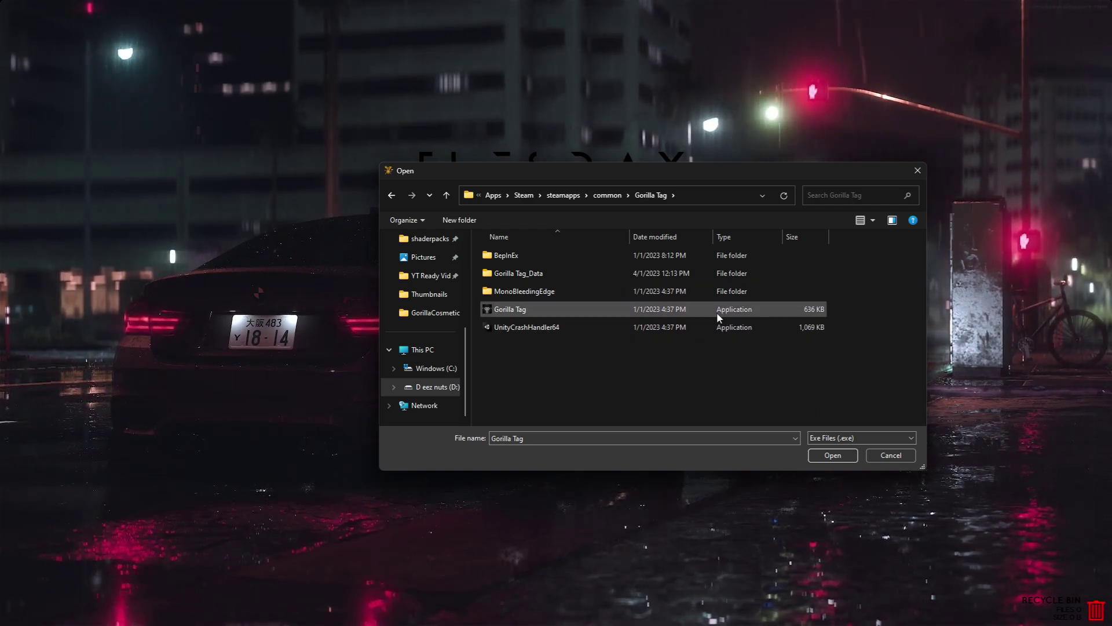
pyautogui.doubleClick(490, 311)
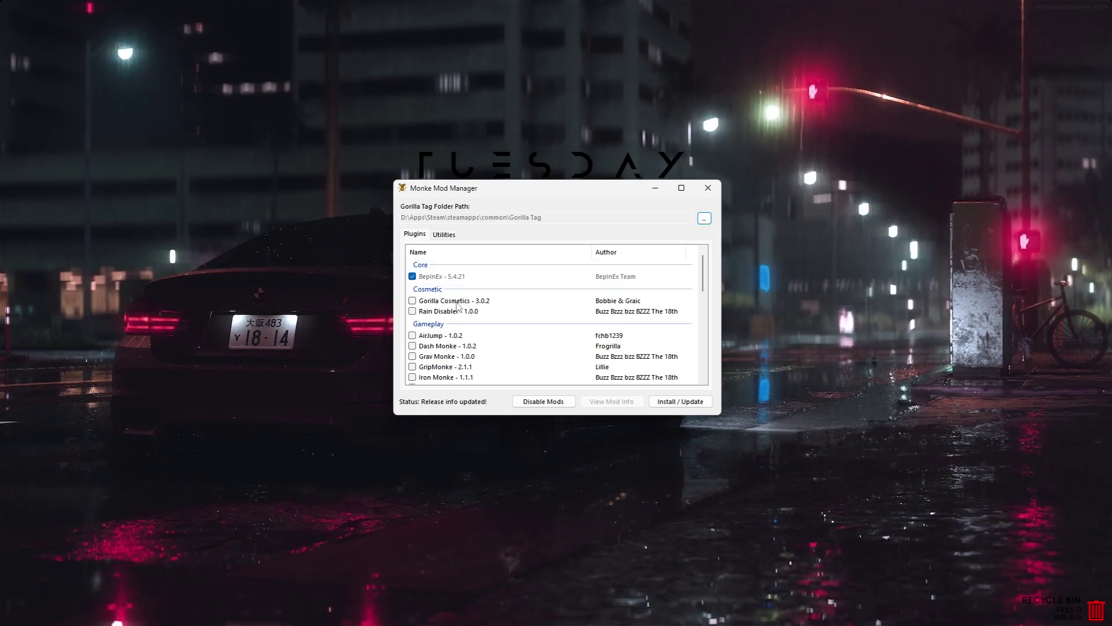
# Tick Gorilla Cosmetics - 3.0.2 on the Plugins tab and scroll through the plugin list
pyautogui.click(412, 301)
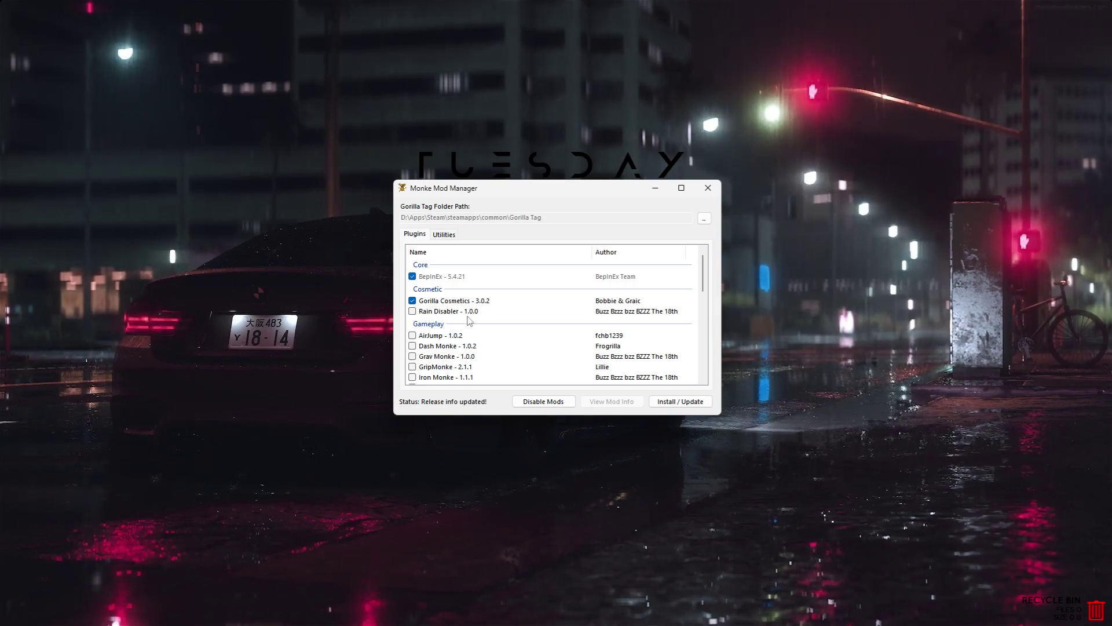
pyautogui.scroll(-2, 487, 307)
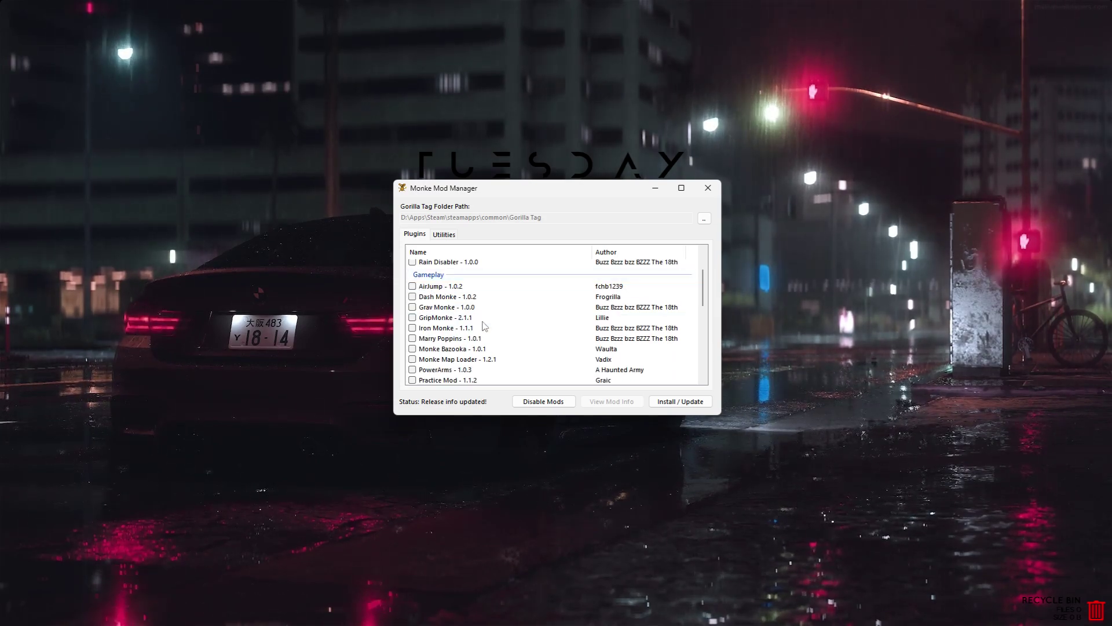
pyautogui.scroll(-4, 492, 302)
pyautogui.scroll(7, 449, 357)
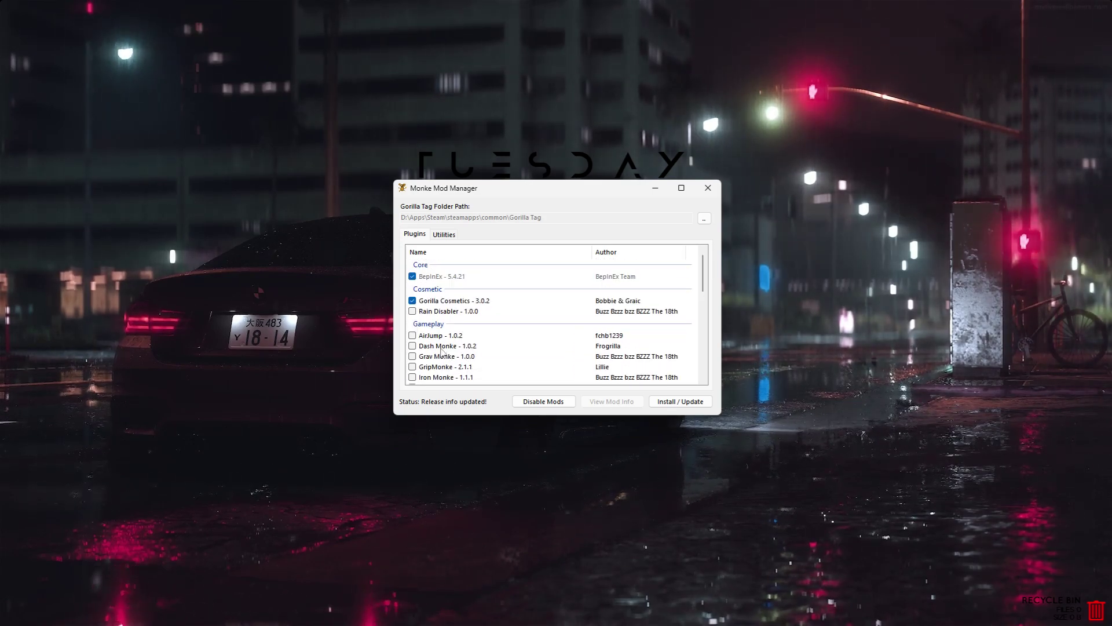
pyautogui.scroll(-2, 446, 354)
pyautogui.scroll(-6, 440, 344)
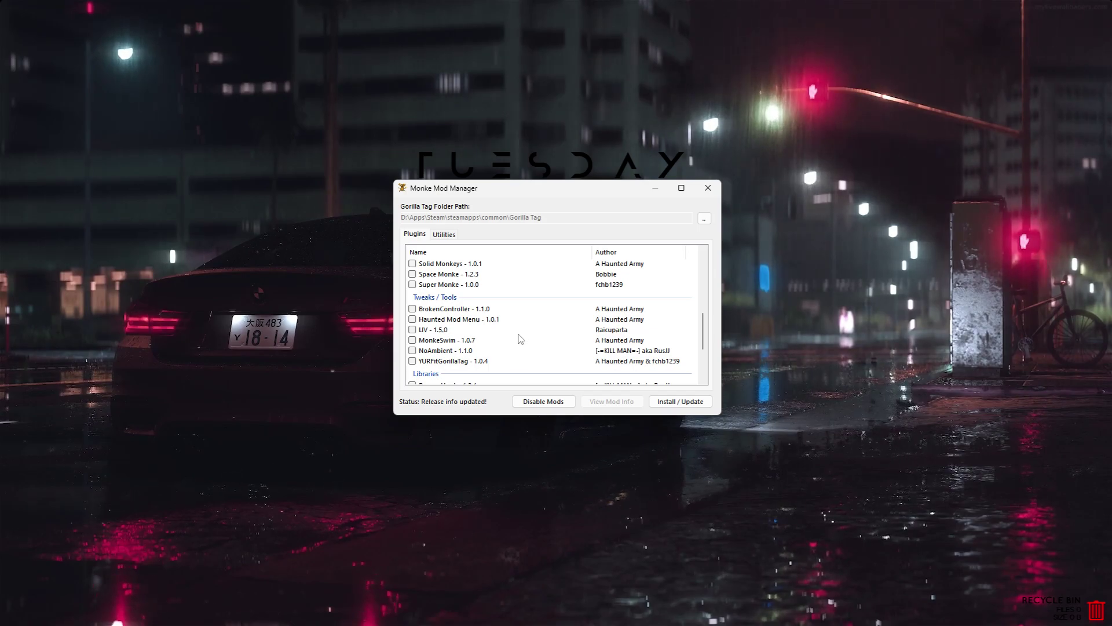
# Tick the Computer Interface - 1.5.4 library, automatically adding Bepinject and Extenject
pyautogui.click(488, 309)
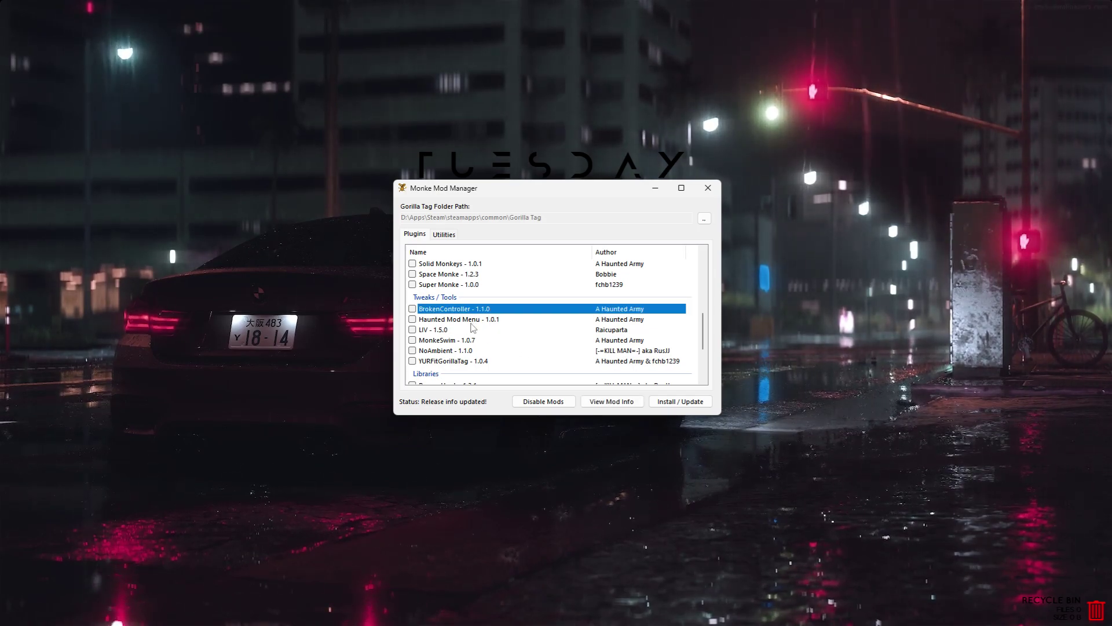
pyautogui.click(447, 352)
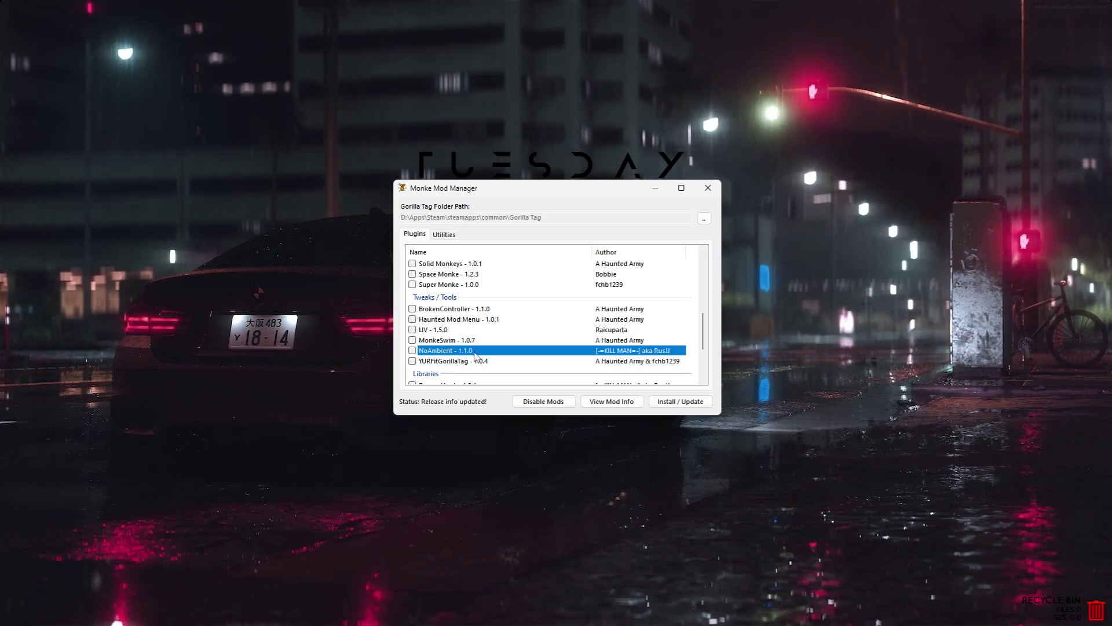
pyautogui.scroll(-2, 472, 345)
pyautogui.click(471, 321)
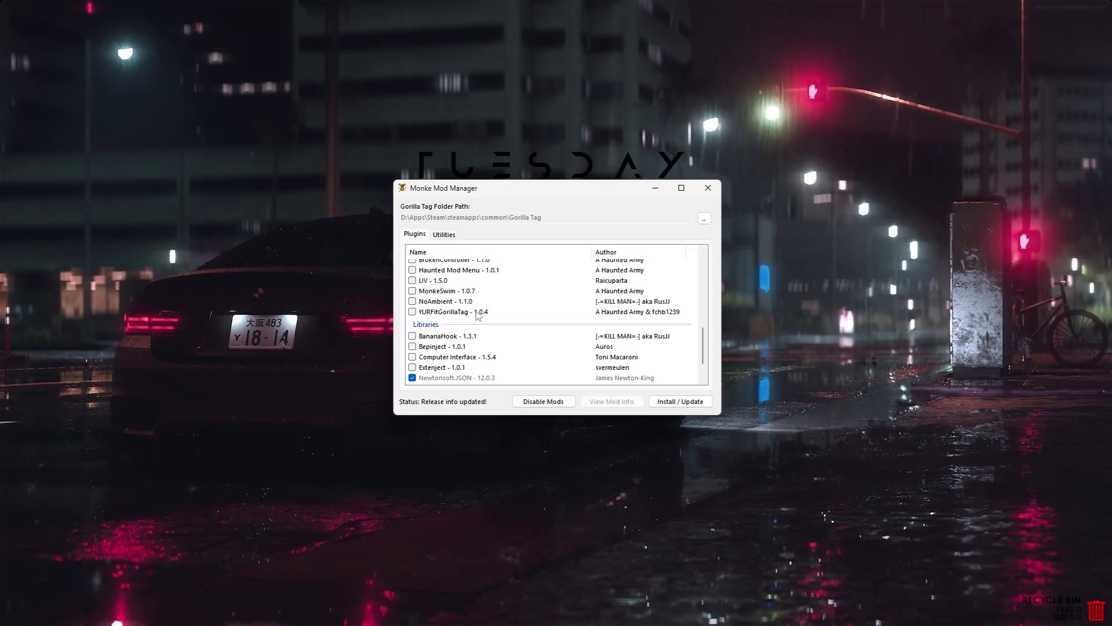
pyautogui.click(478, 314)
pyautogui.scroll(-1, 414, 295)
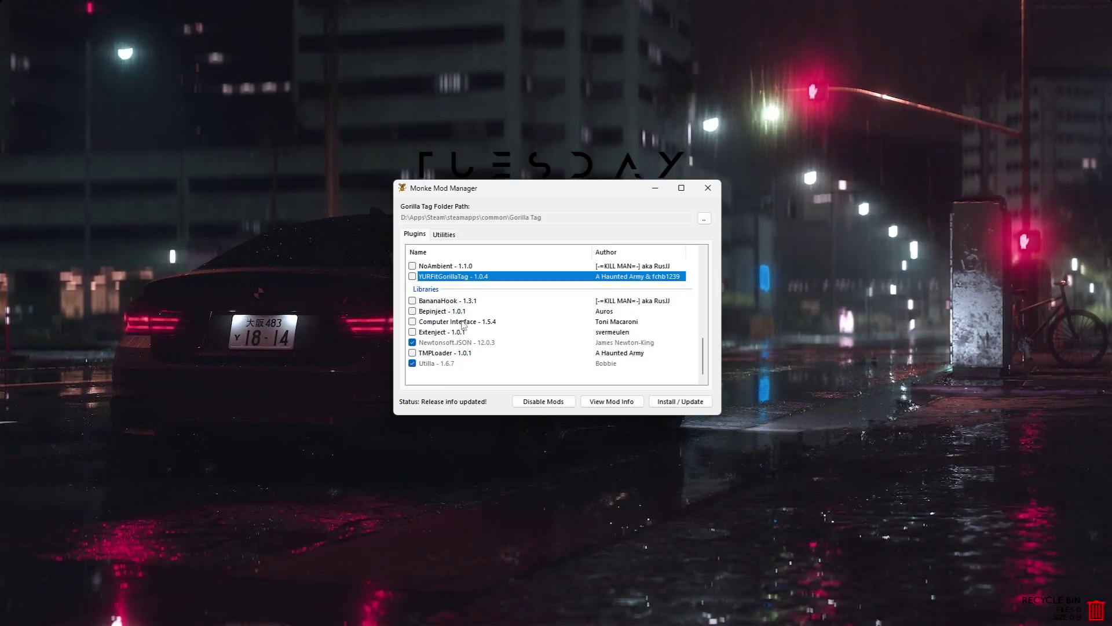
pyautogui.click(413, 322)
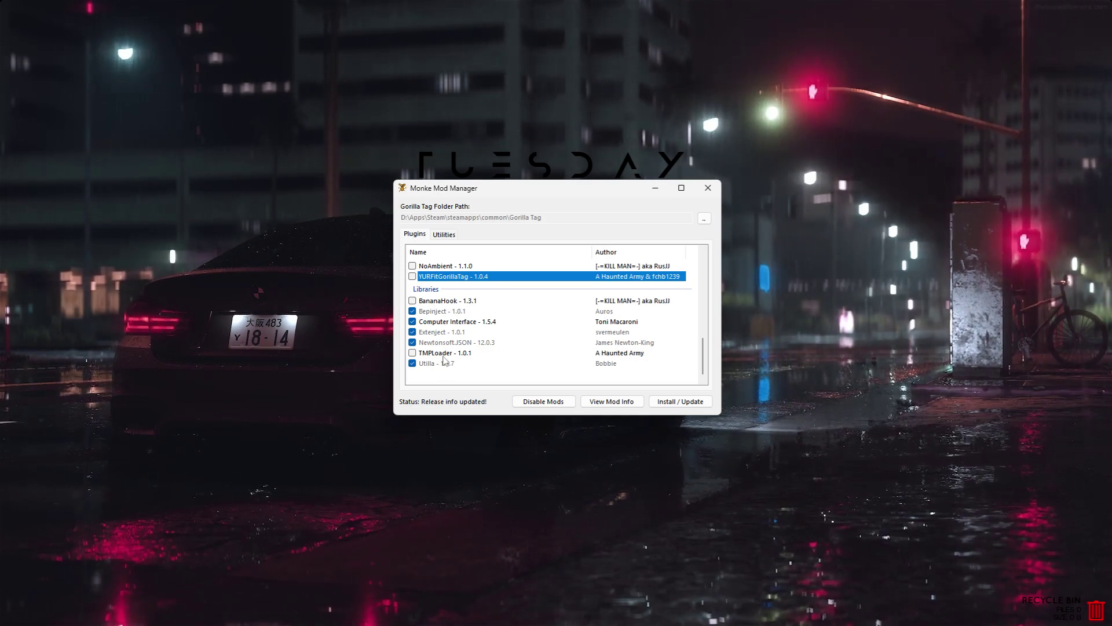
# Install / Update the checked mods, then open the BepInEx Folder from Utilities
pyautogui.click(677, 402)
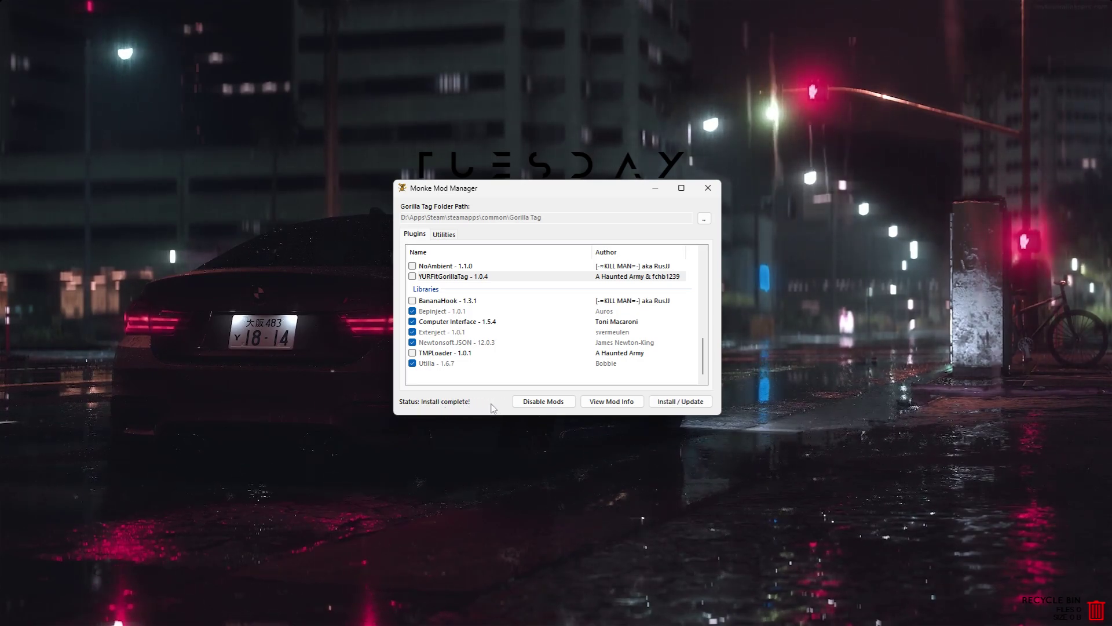
pyautogui.click(443, 235)
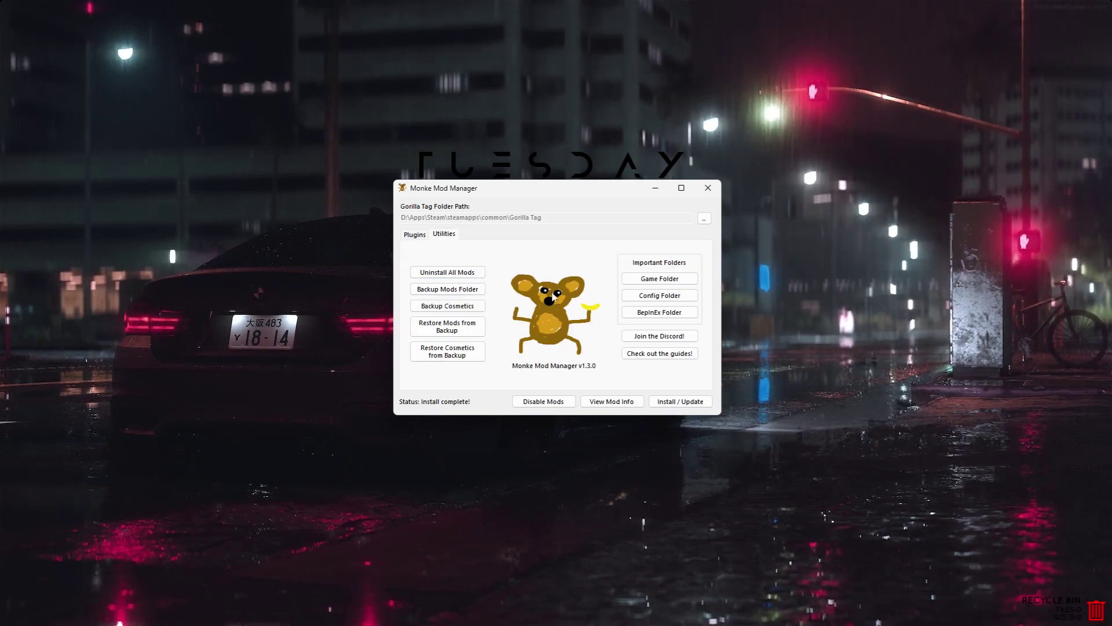
pyautogui.click(668, 316)
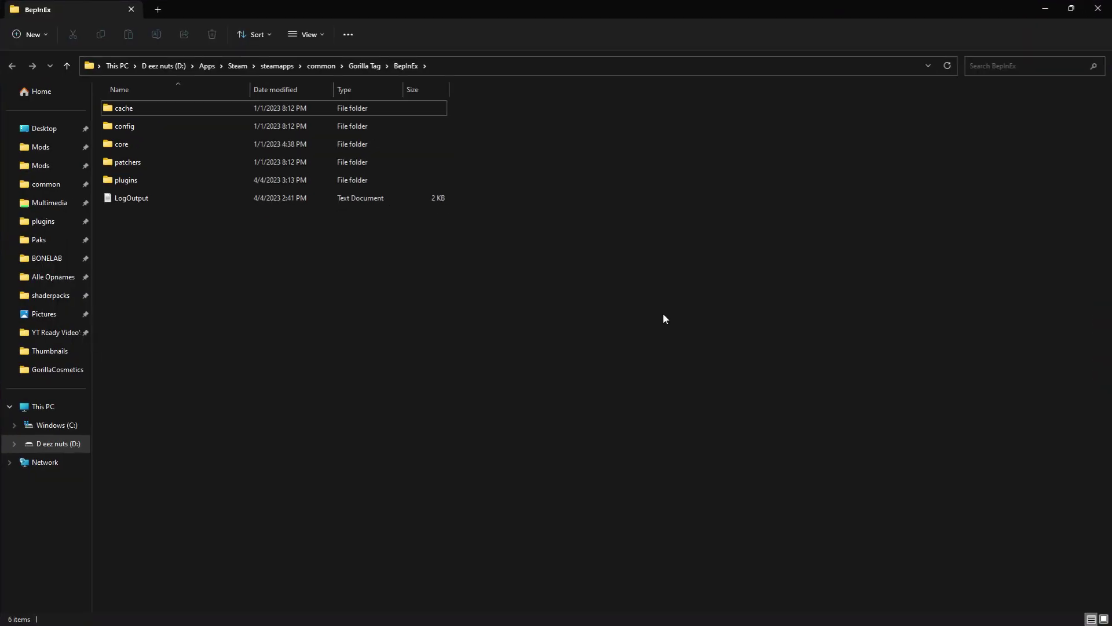
# Open the plugins folder and review the five installed mod folders, including GorillaCosmetics and Utilla
pyautogui.doubleClick(217, 180)
pyautogui.moveTo(1008, 240); pyautogui.dragTo(116, 168)
pyautogui.moveTo(1026, 248); pyautogui.dragTo(116, 139)
pyautogui.click(587, 272)
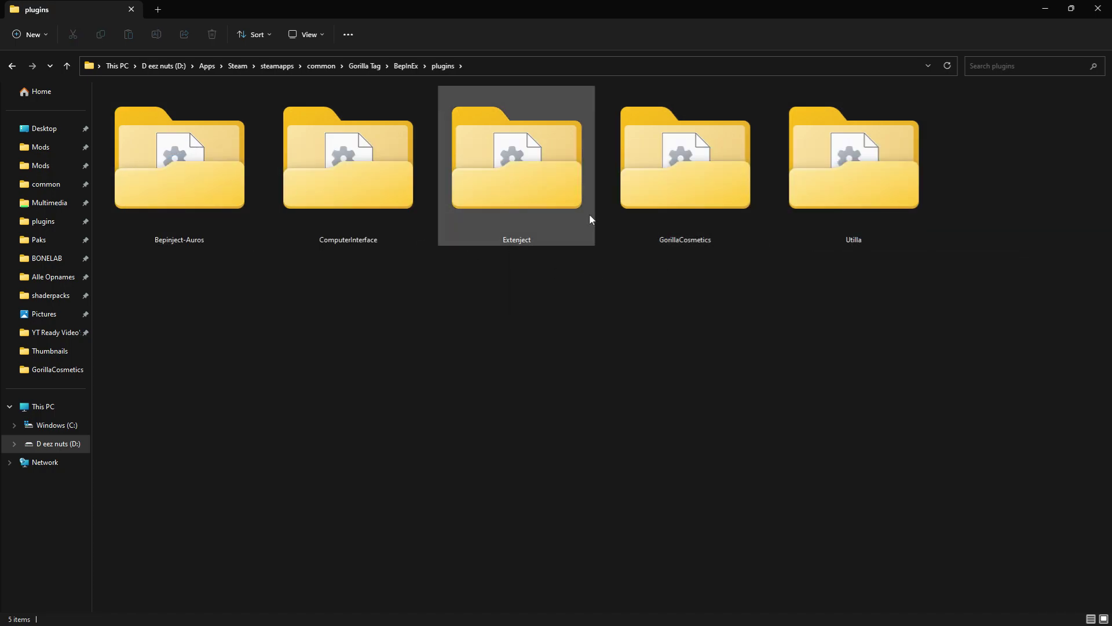